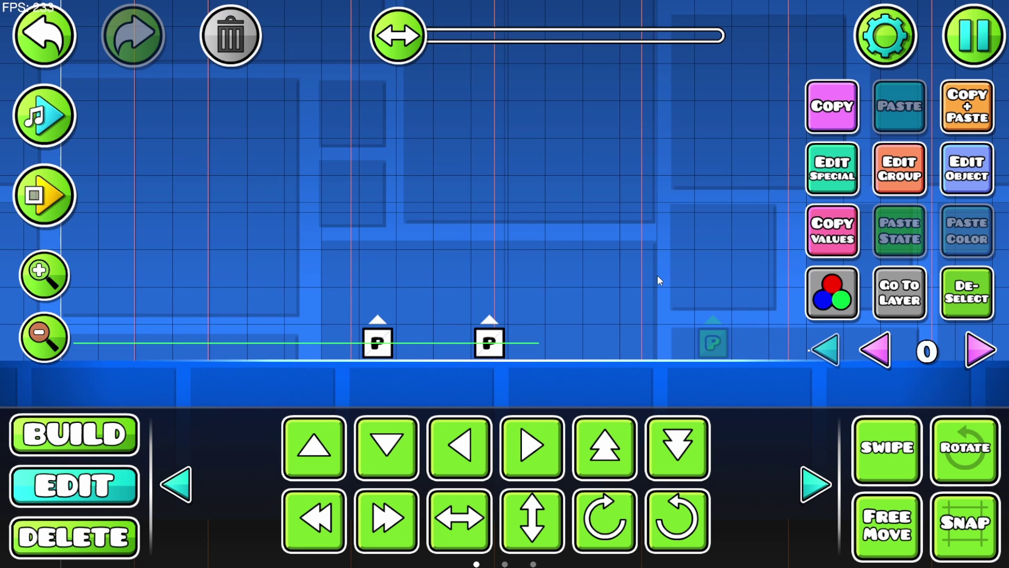
# Step: Open the editor pause menu over the level with two P blocks and a particle object
pyautogui.click(968, 55)
# Step: Save and playtest the level, restarting twice, then return to the editor
pyautogui.click(601, 229)
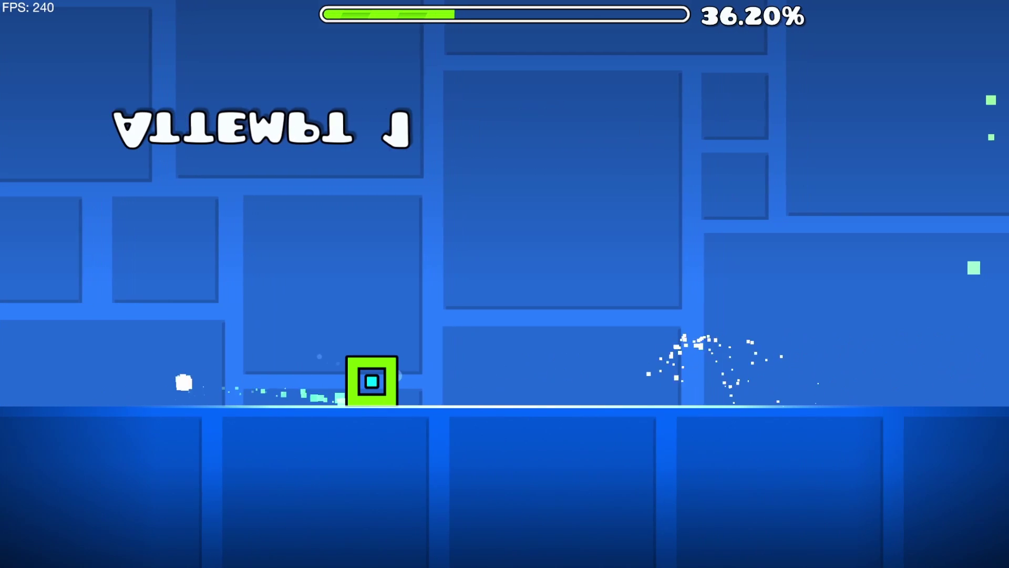
pyautogui.press('Escape')
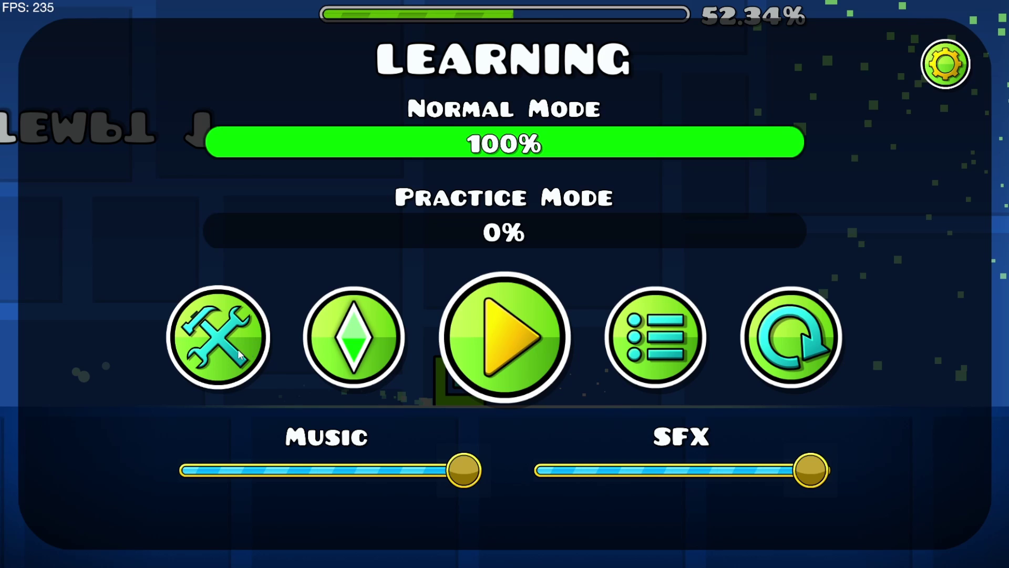
pyautogui.click(759, 357)
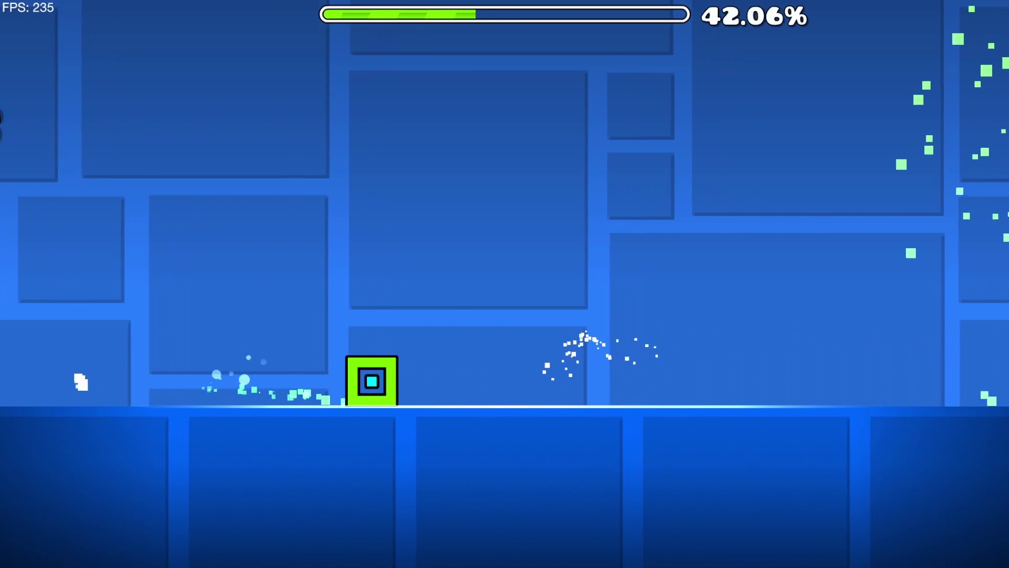
pyautogui.press('Escape')
pyautogui.click(820, 366)
pyautogui.press('Escape')
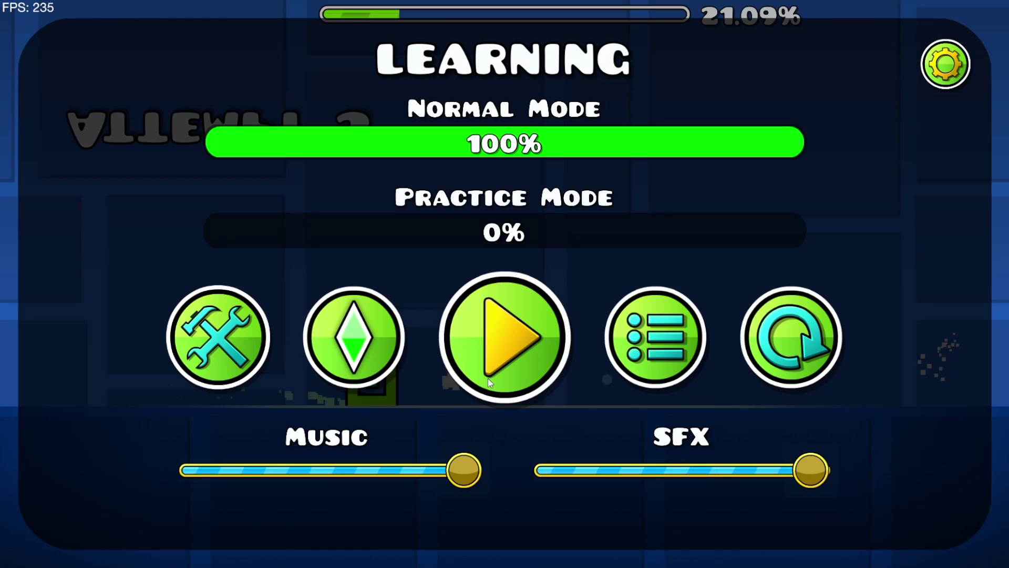
pyautogui.click(209, 354)
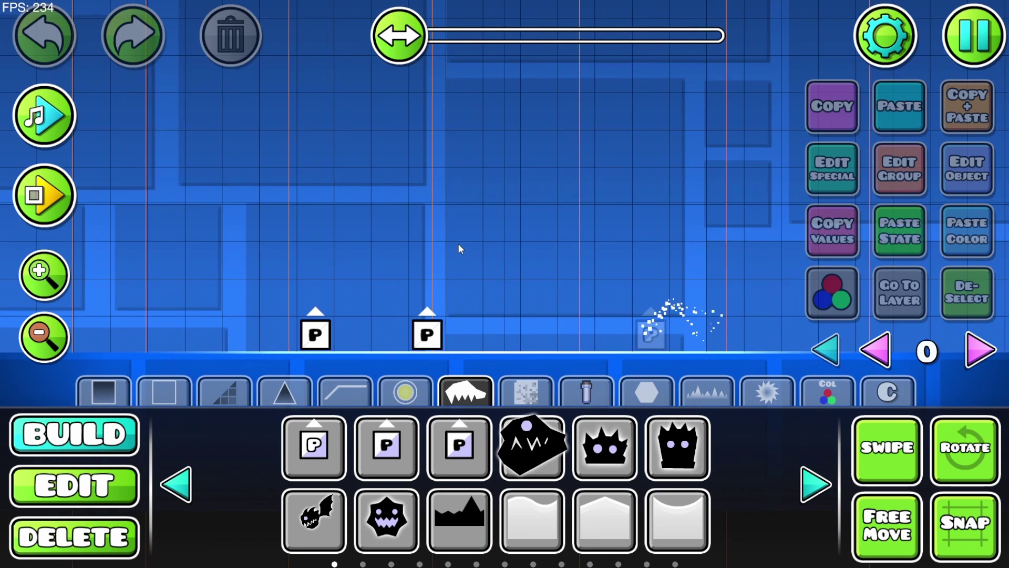
# Step: Delete both P blocks from the level
pyautogui.click(75, 537)
pyautogui.click(275, 335)
pyautogui.click(387, 336)
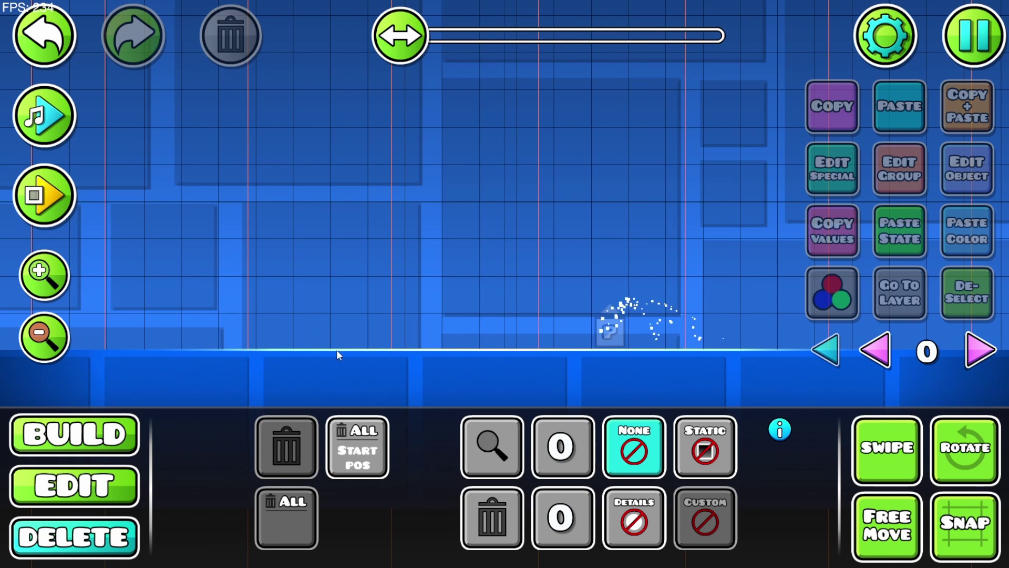
# Step: Move the particle object left toward where the P blocks stood, leaving it selected
pyautogui.press('2')
pyautogui.hotkey('ctrl', 'a')
pyautogui.click(306, 535)
pyautogui.click(387, 518)
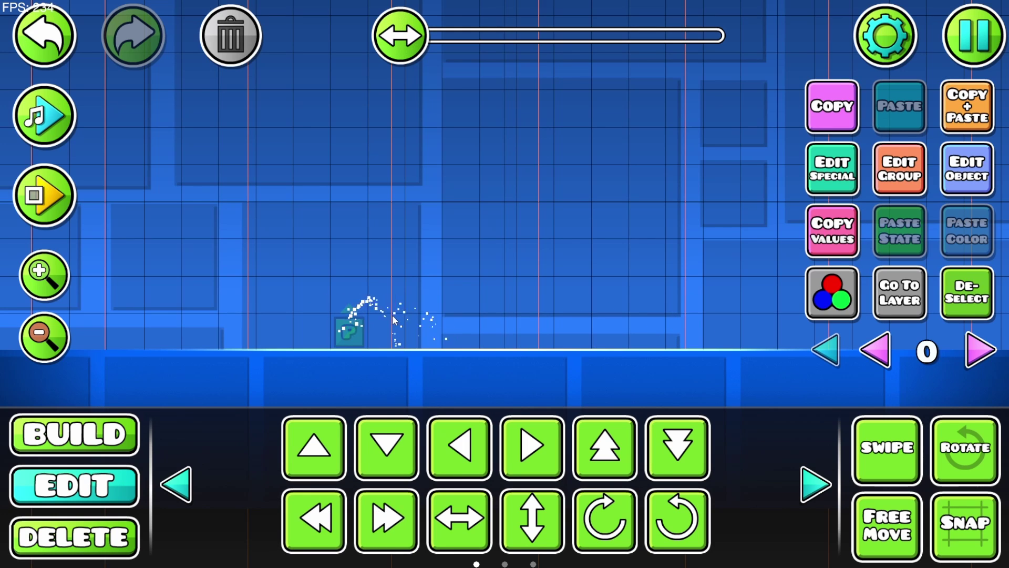
pyautogui.click(346, 347)
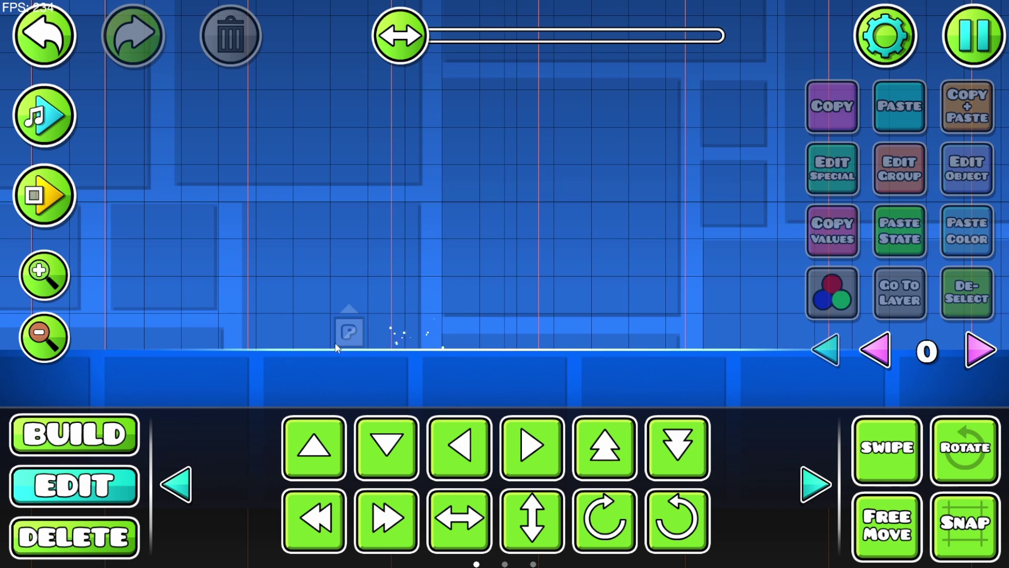
pyautogui.click(360, 335)
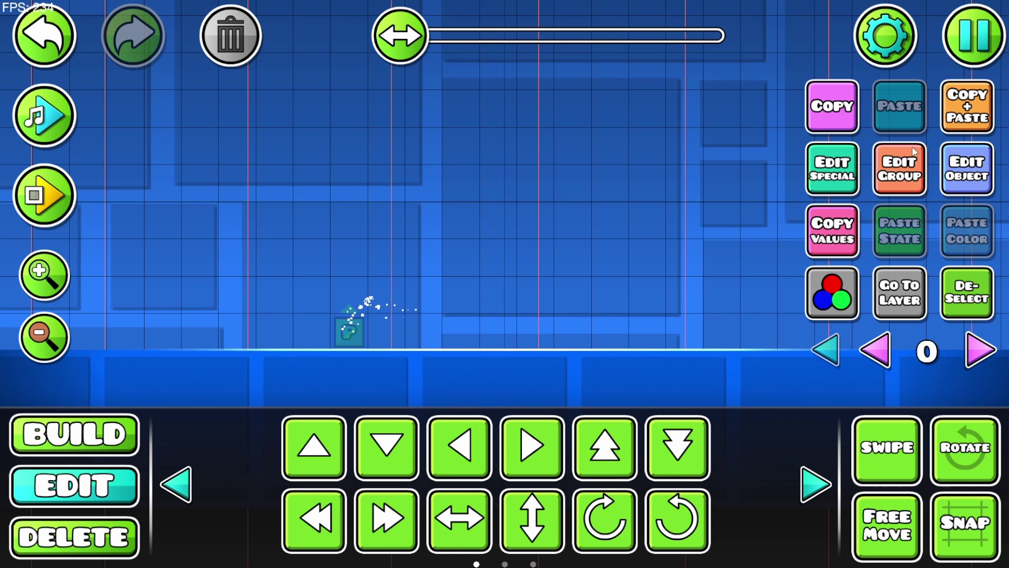
# Step: Open the particle object's Create Particle Effect settings and cycle previews 1, 2, 3, back to 1
pyautogui.click(839, 181)
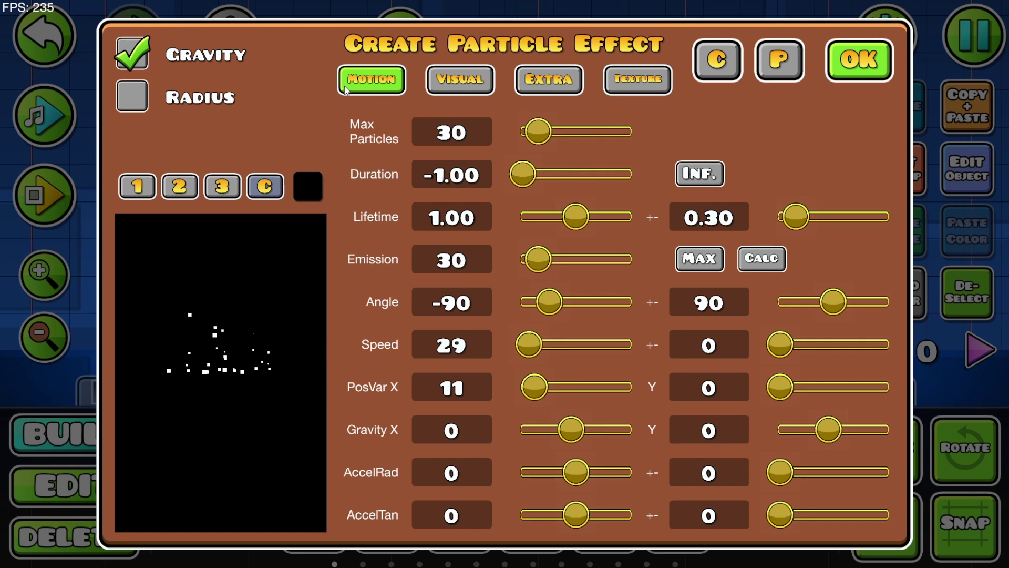
pyautogui.click(137, 187)
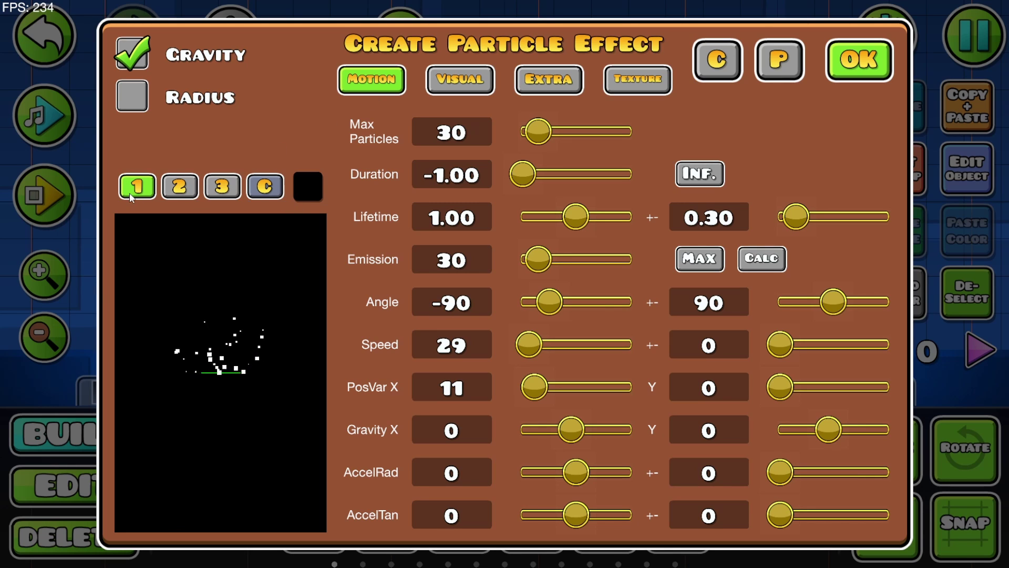
pyautogui.click(179, 193)
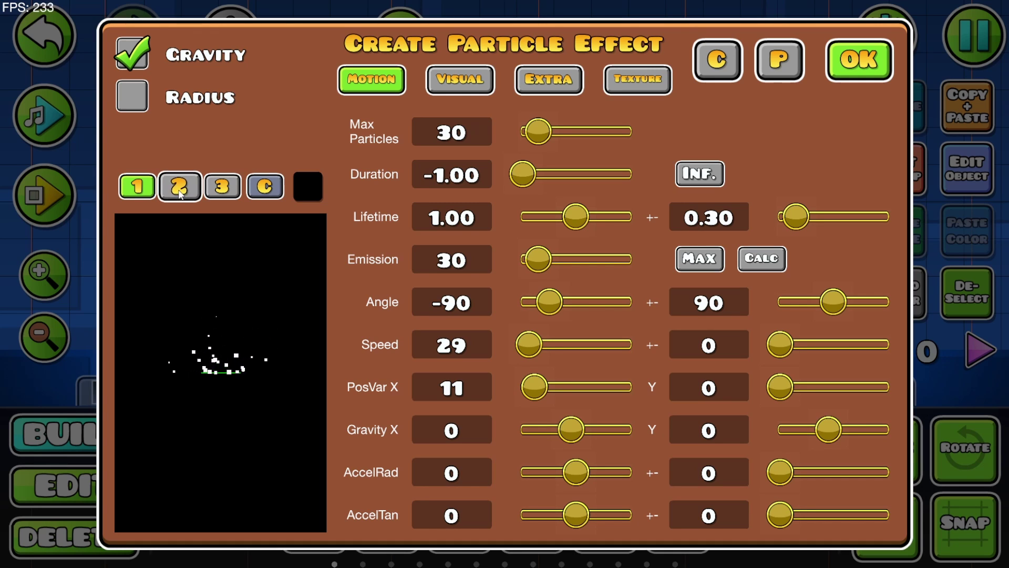
pyautogui.click(221, 192)
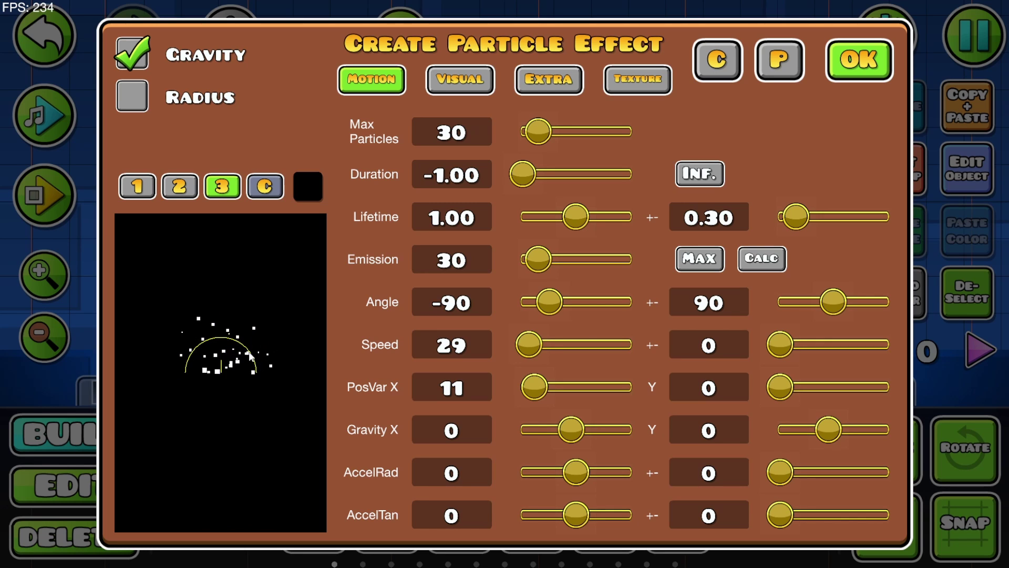
pyautogui.click(137, 187)
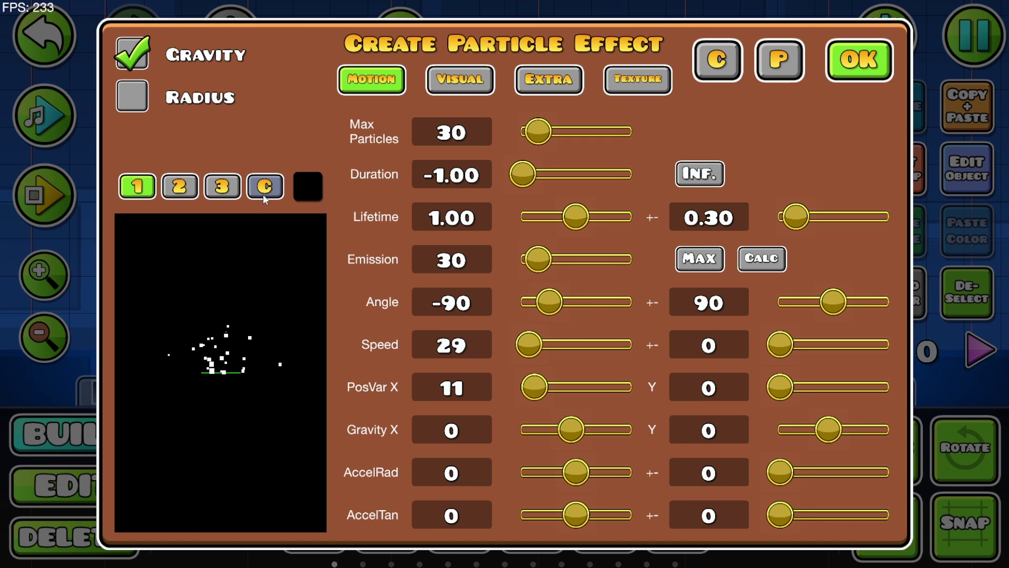
# Step: Set the particle preview background colour to blue 004EF2
pyautogui.click(310, 188)
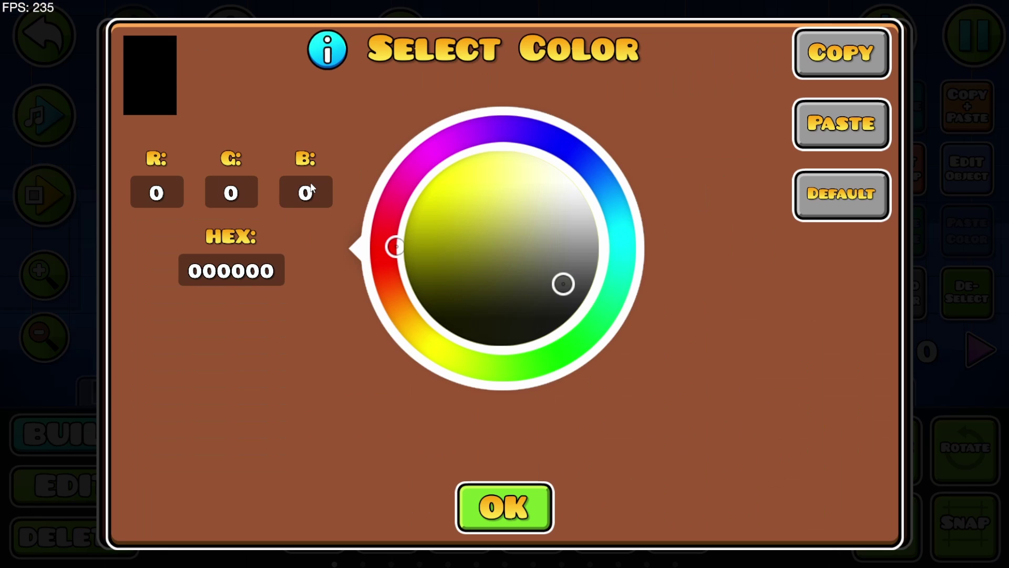
pyautogui.click(602, 178)
pyautogui.click(448, 190)
pyautogui.click(494, 515)
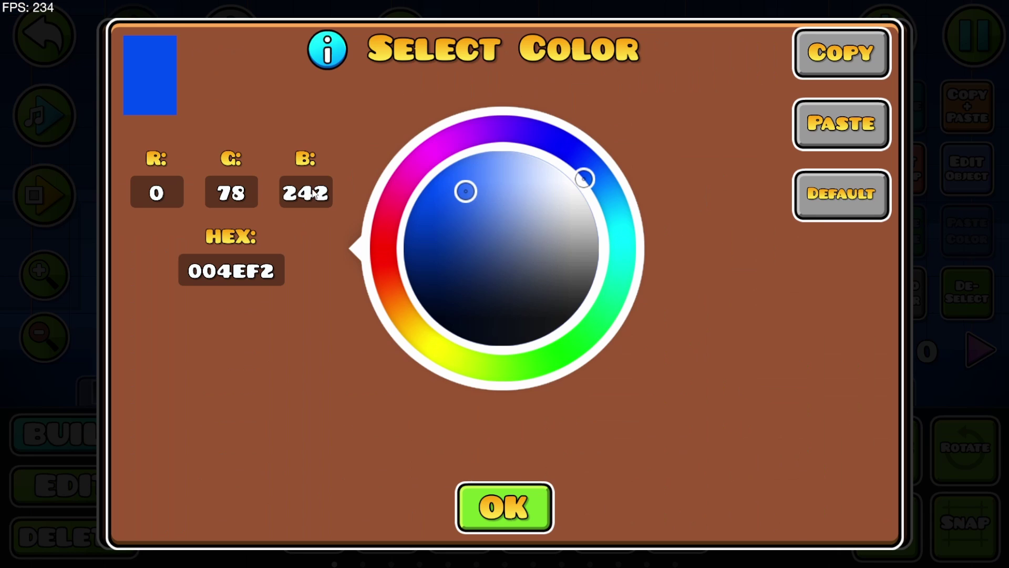
# Step: Change the preview background to black 000000 and switch to preview mode 2
pyautogui.click(303, 186)
pyautogui.moveTo(559, 247); pyautogui.dragTo(522, 424)
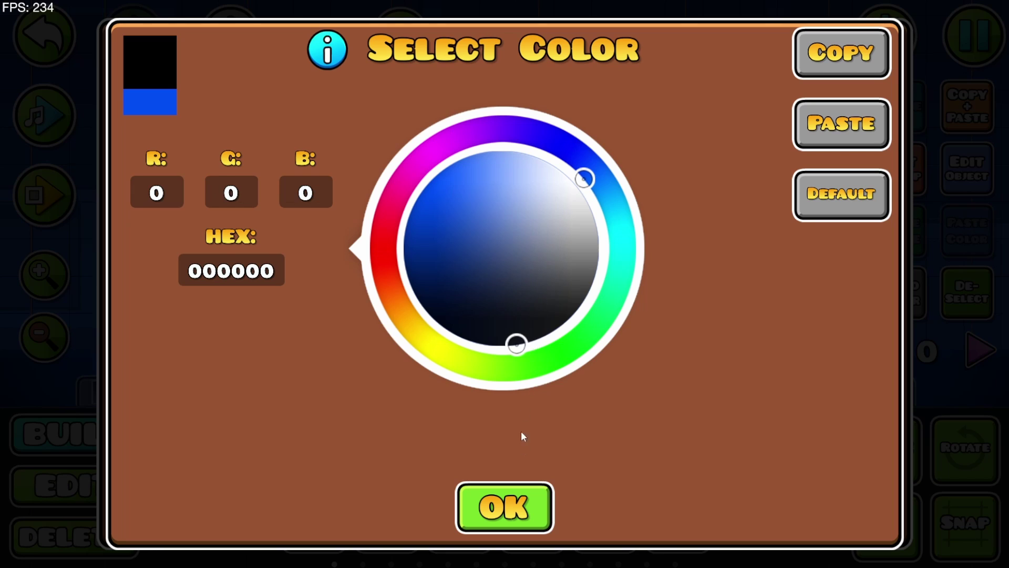
pyautogui.click(525, 515)
pyautogui.click(179, 188)
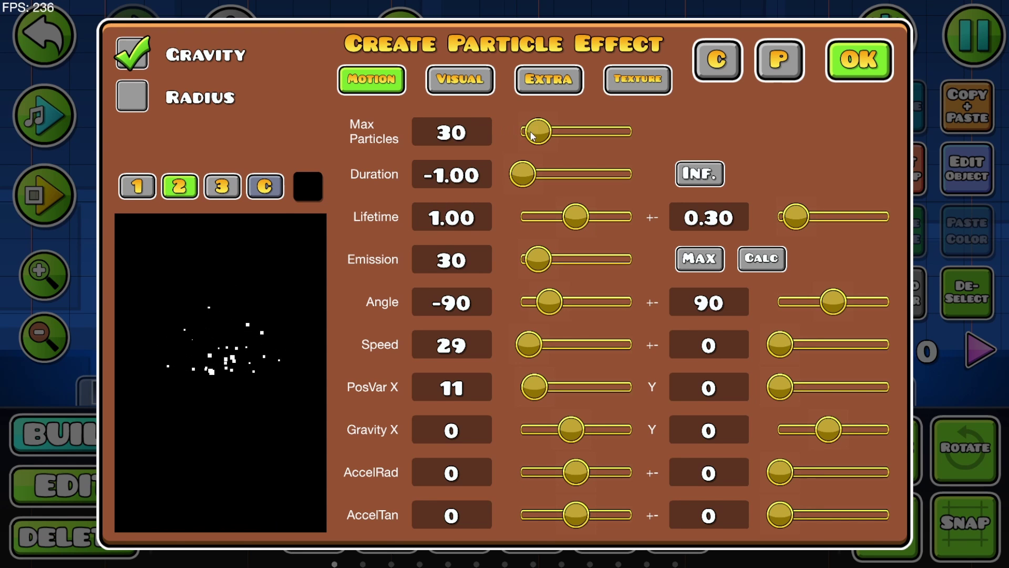
# Step: Set Max Particles to 55 after trying other values, then drag Duration down to 0.00
pyautogui.moveTo(539, 138); pyautogui.dragTo(611, 147)
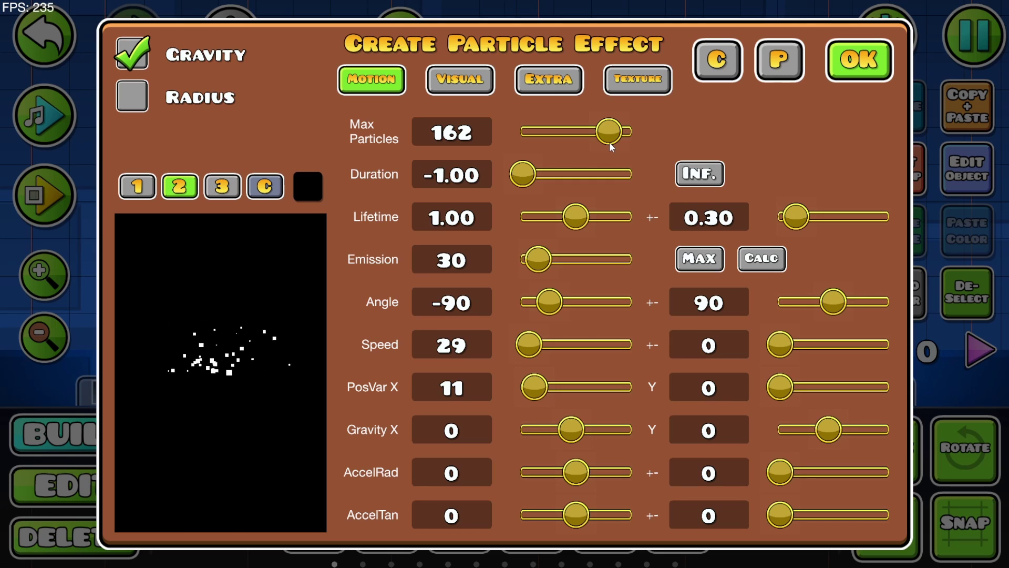
pyautogui.moveTo(610, 142); pyautogui.dragTo(533, 135)
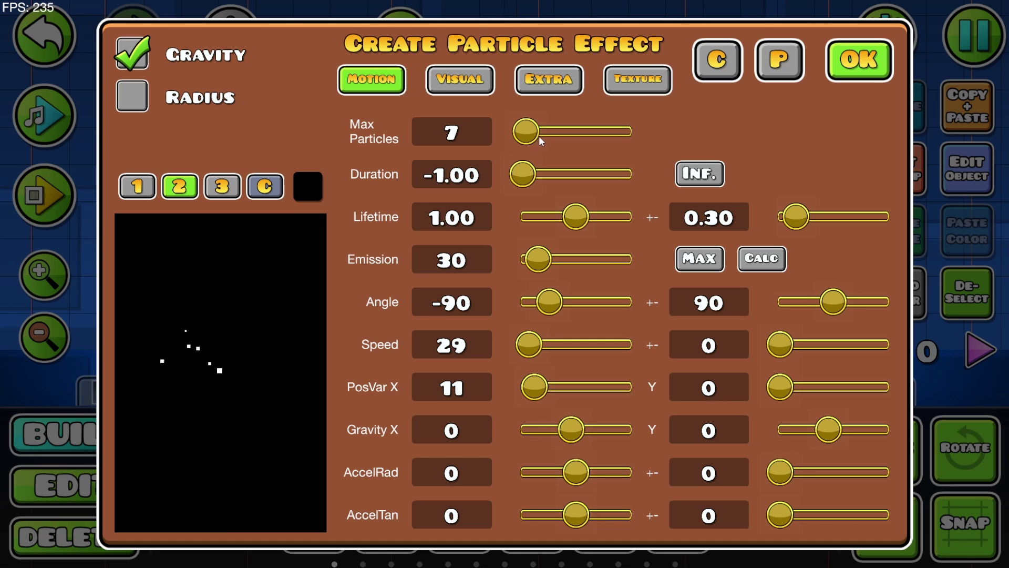
pyautogui.moveTo(539, 135); pyautogui.dragTo(564, 135)
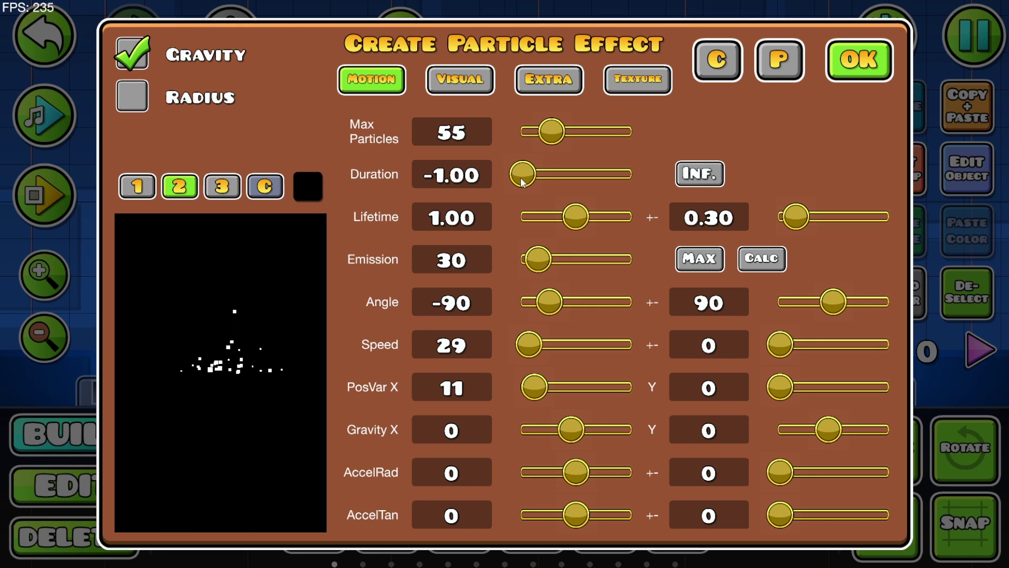
pyautogui.moveTo(522, 182); pyautogui.dragTo(553, 185)
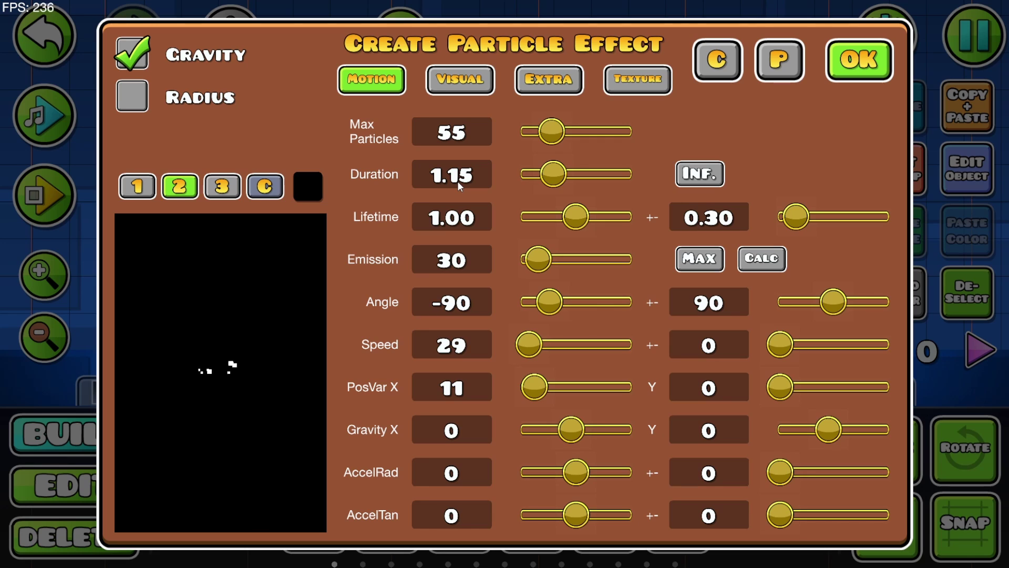
pyautogui.moveTo(555, 176); pyautogui.dragTo(471, 182)
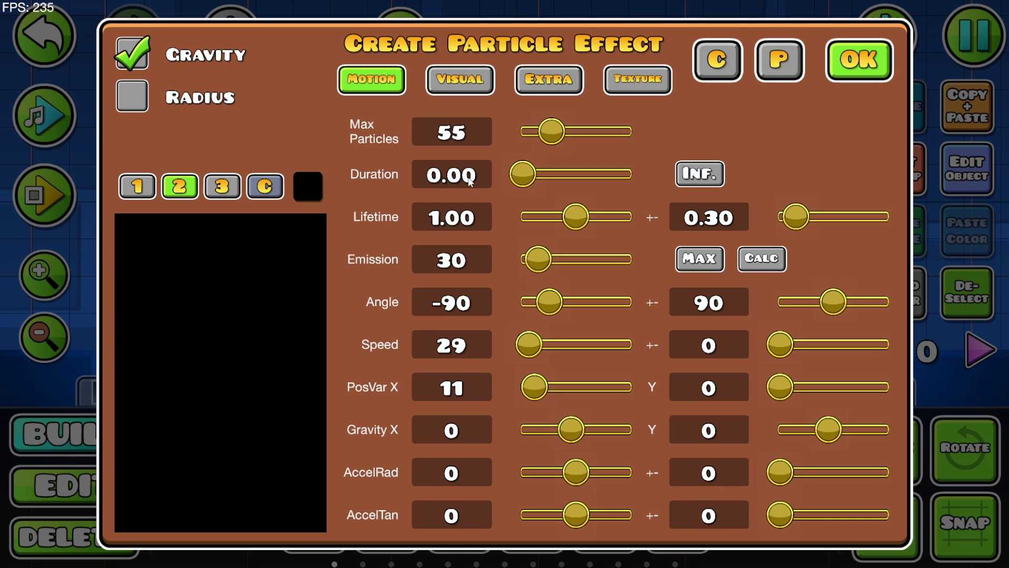
# Step: Restore Max Particles 30 and Duration -1.00, then set Lifetime 1.65 and Emission 62
pyautogui.click(554, 196)
pyautogui.click(580, 224)
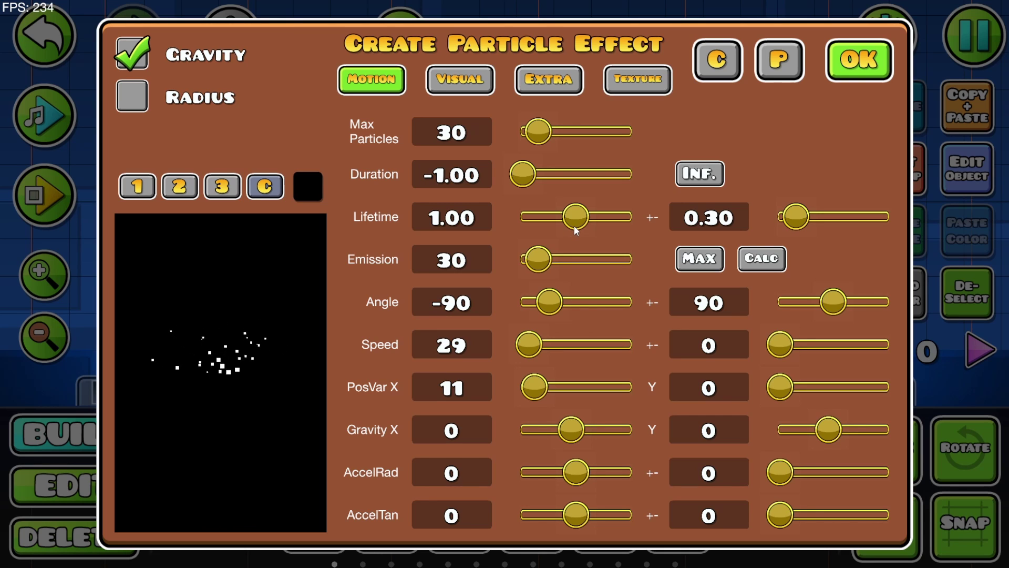
pyautogui.moveTo(575, 225); pyautogui.dragTo(527, 225)
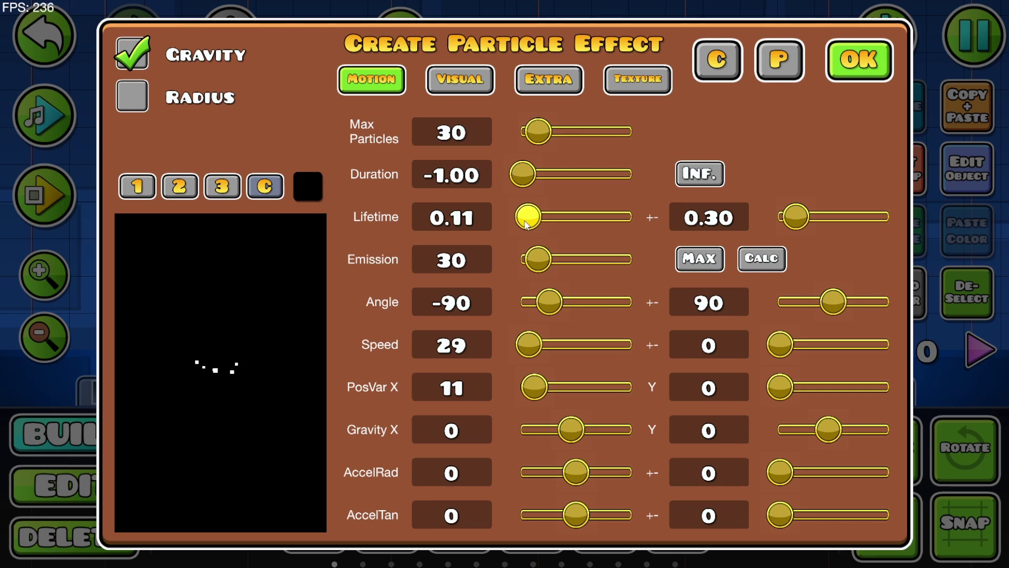
pyautogui.moveTo(527, 225); pyautogui.dragTo(632, 227)
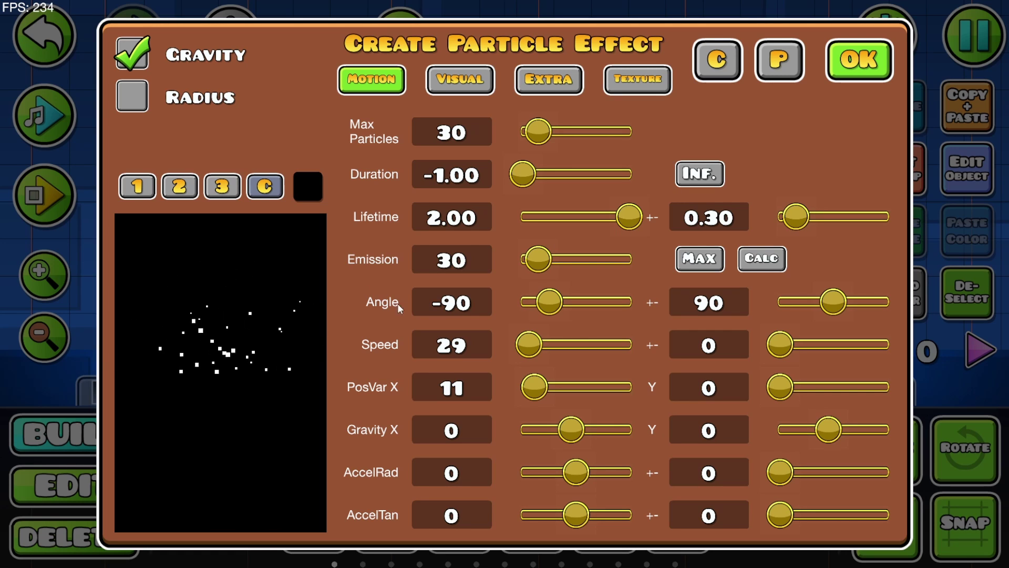
pyautogui.moveTo(629, 217); pyautogui.dragTo(611, 216)
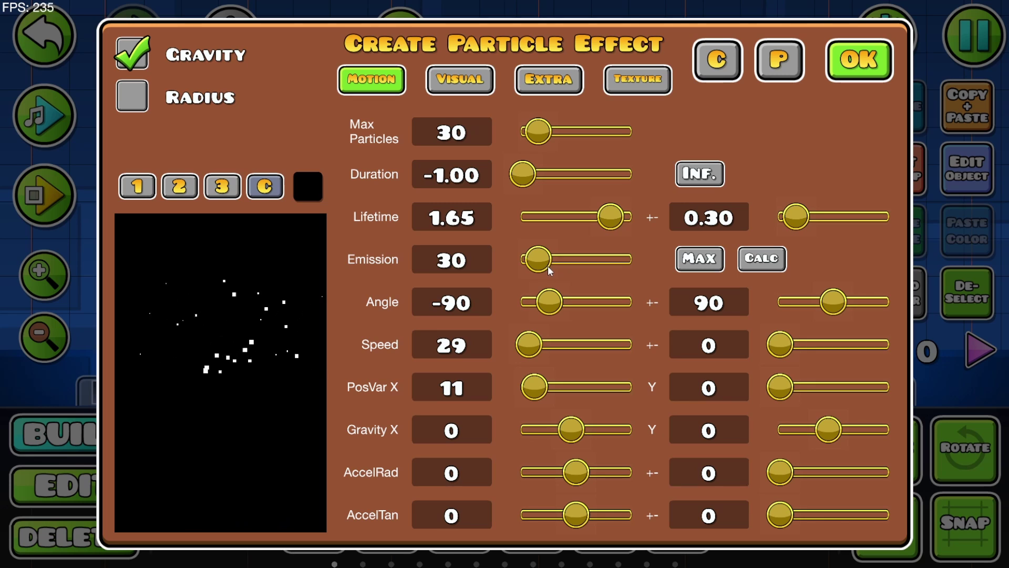
pyautogui.moveTo(548, 266)
pyautogui.mouseDown()
pyautogui.moveTo(536, 260)
pyautogui.moveTo(664, 263)
pyautogui.moveTo(520, 263)
pyautogui.moveTo(578, 268)
pyautogui.moveTo(564, 266)
pyautogui.mouseUp()
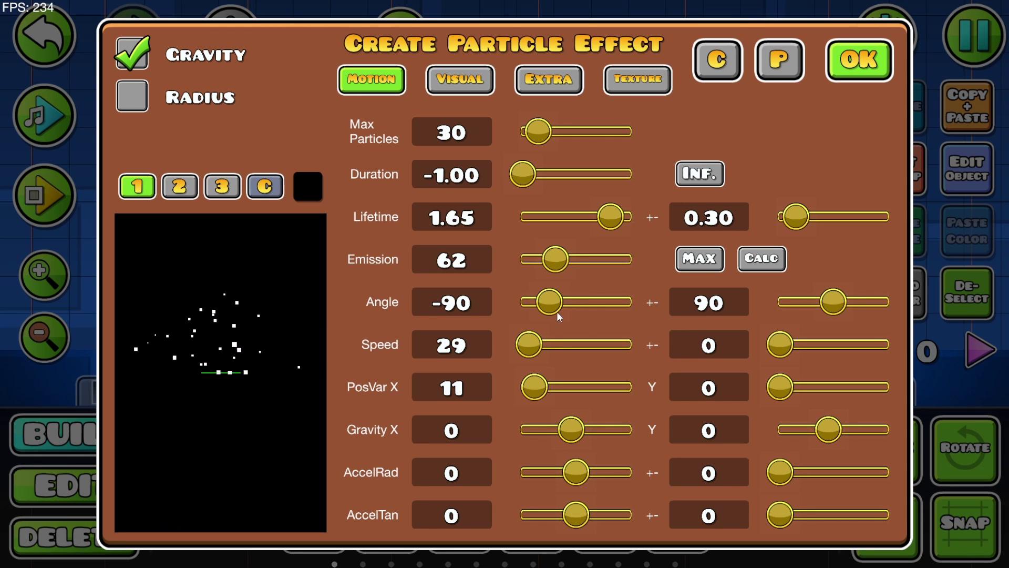
# Step: Try other emission angles, return Angle to -90, and raise Speed to 298
pyautogui.moveTo(548, 302); pyautogui.dragTo(543, 301)
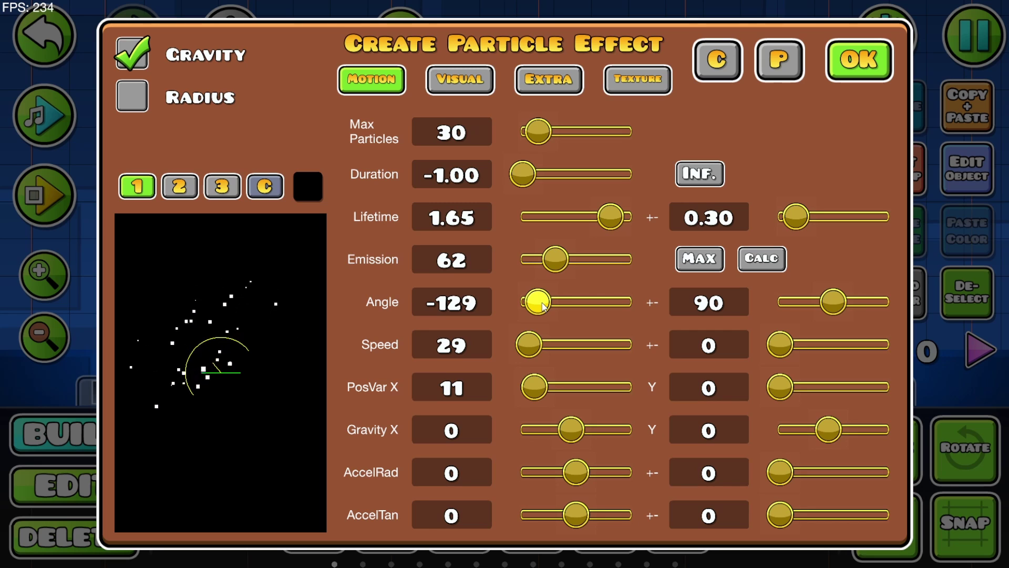
pyautogui.moveTo(543, 307)
pyautogui.mouseDown()
pyautogui.moveTo(529, 306)
pyautogui.moveTo(616, 311)
pyautogui.moveTo(539, 305)
pyautogui.moveTo(566, 306)
pyautogui.moveTo(554, 304)
pyautogui.mouseUp()
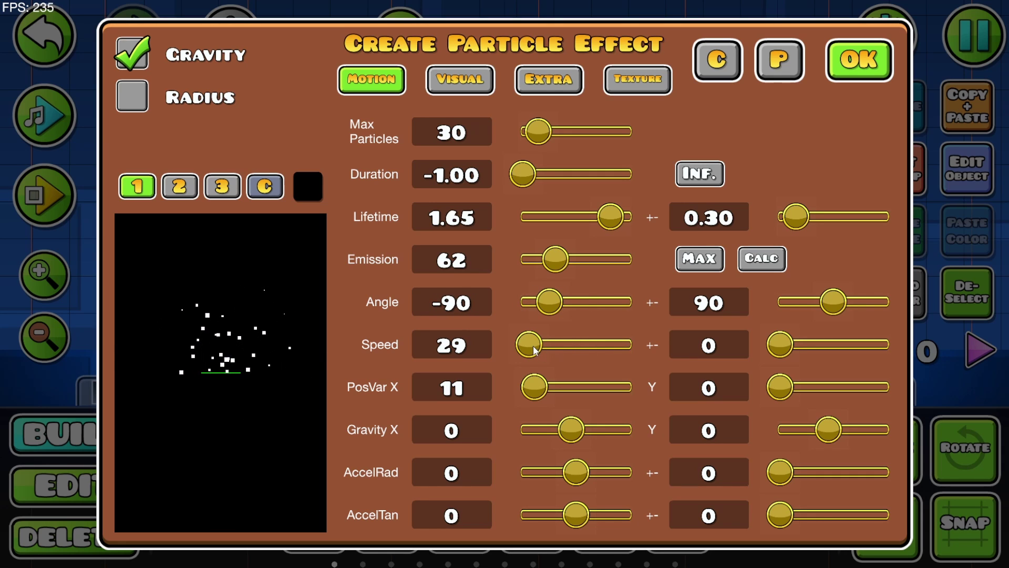
pyautogui.moveTo(534, 351); pyautogui.dragTo(592, 355)
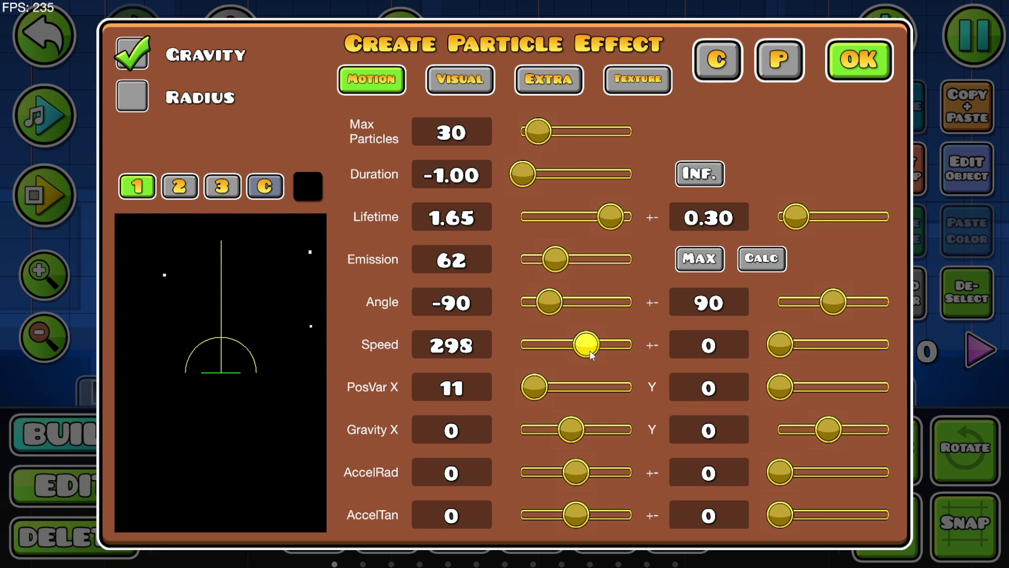
# Step: Set Emission 200, Max Particles 154, PosVar X 29 and Gravity X about 710
pyautogui.moveTo(592, 356); pyautogui.dragTo(592, 356)
pyautogui.moveTo(547, 267); pyautogui.dragTo(622, 266)
pyautogui.moveTo(539, 141); pyautogui.dragTo(604, 148)
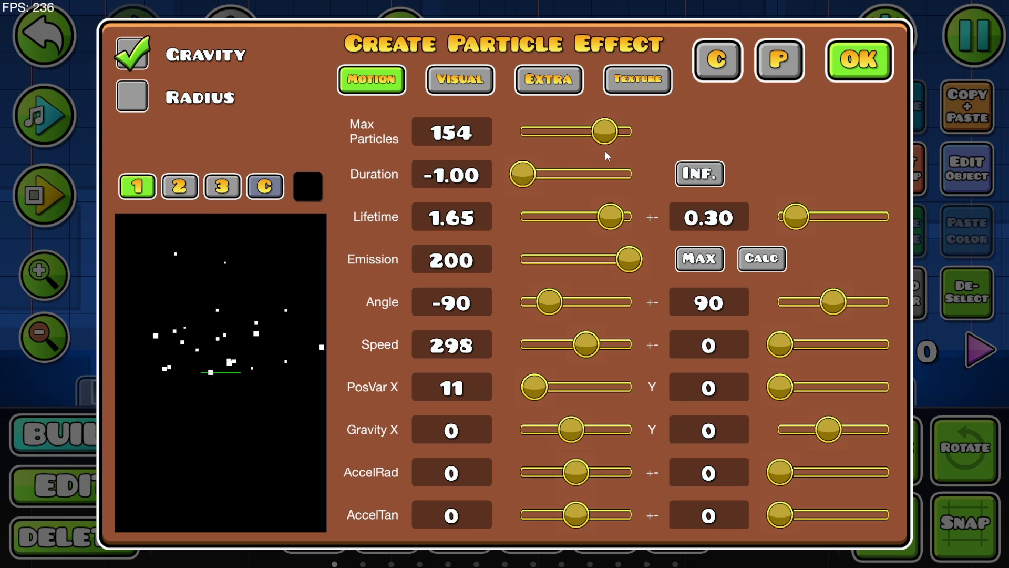
pyautogui.moveTo(540, 389); pyautogui.dragTo(634, 399)
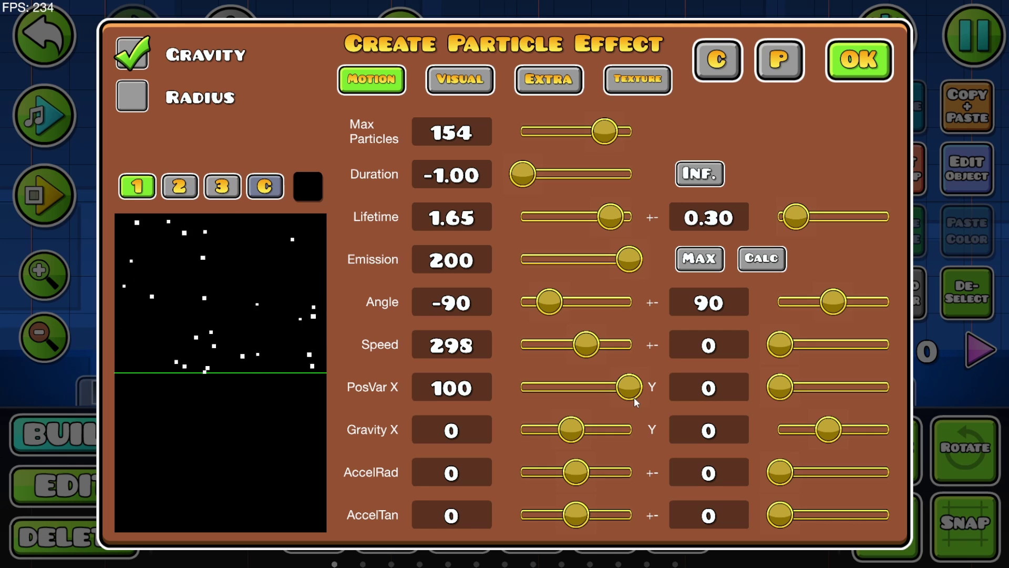
pyautogui.moveTo(635, 398); pyautogui.dragTo(554, 400)
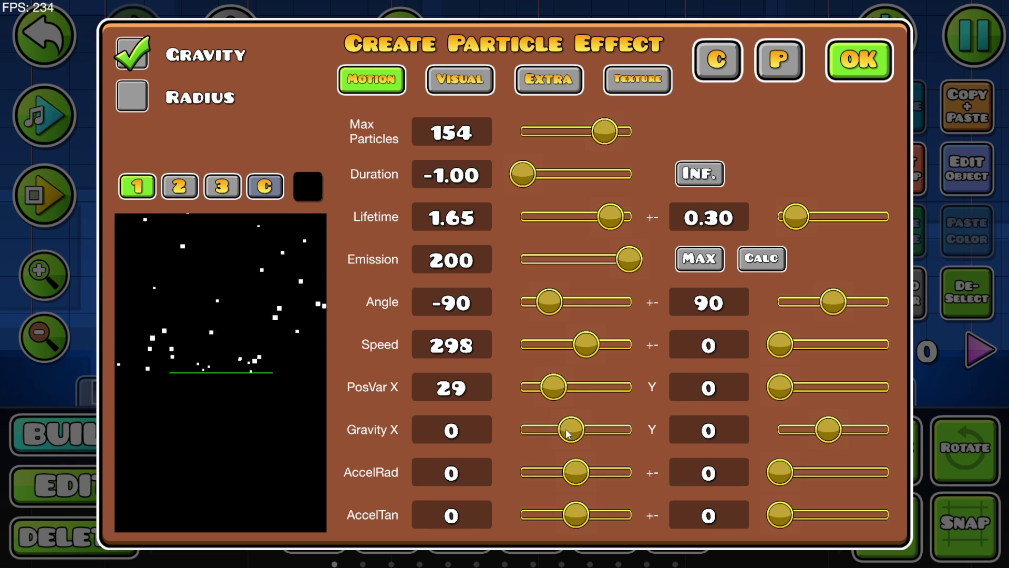
pyautogui.moveTo(569, 434); pyautogui.dragTo(602, 434)
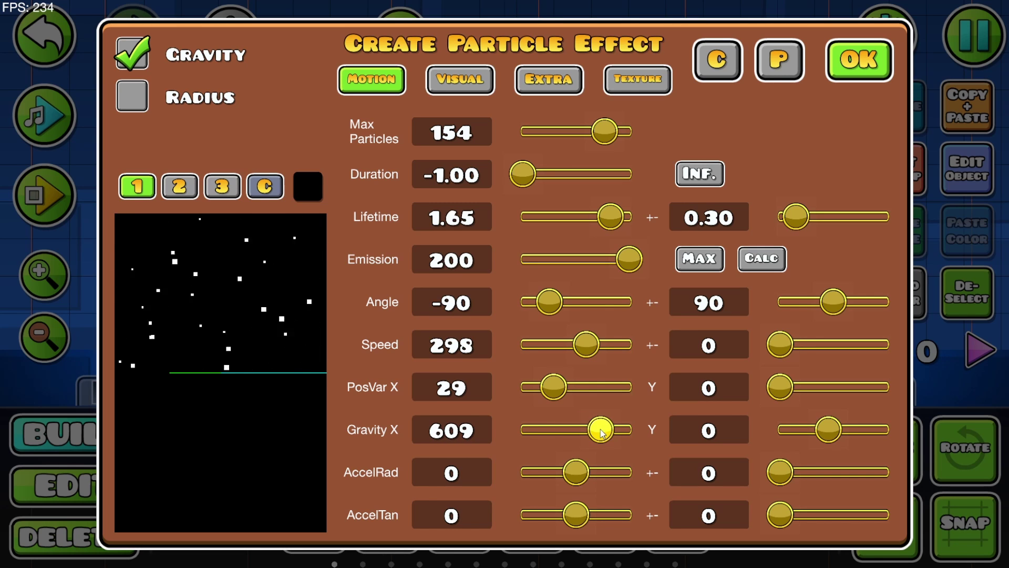